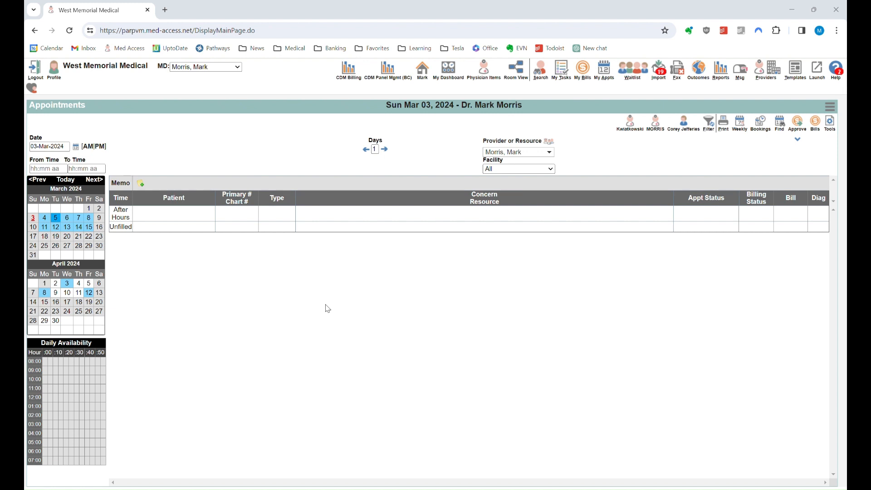
# Open the workflow list in Template Management and start a new workflow.
pyautogui.click(797, 70)
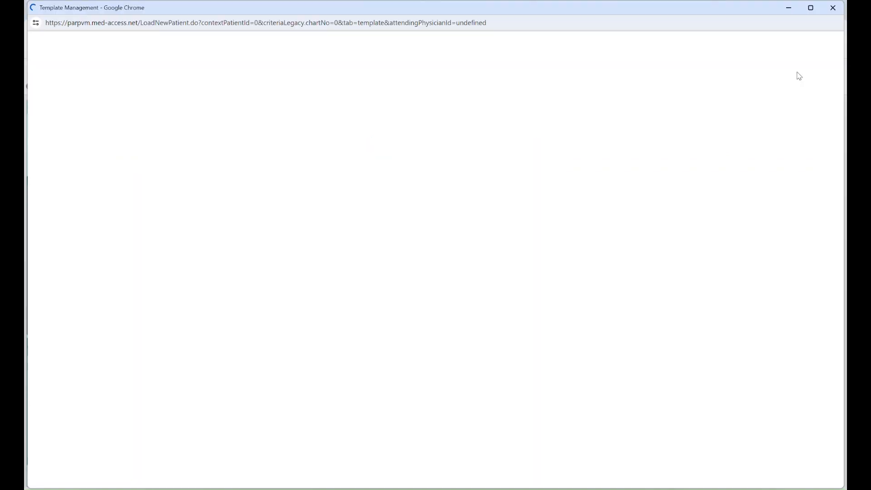
pyautogui.click(723, 62)
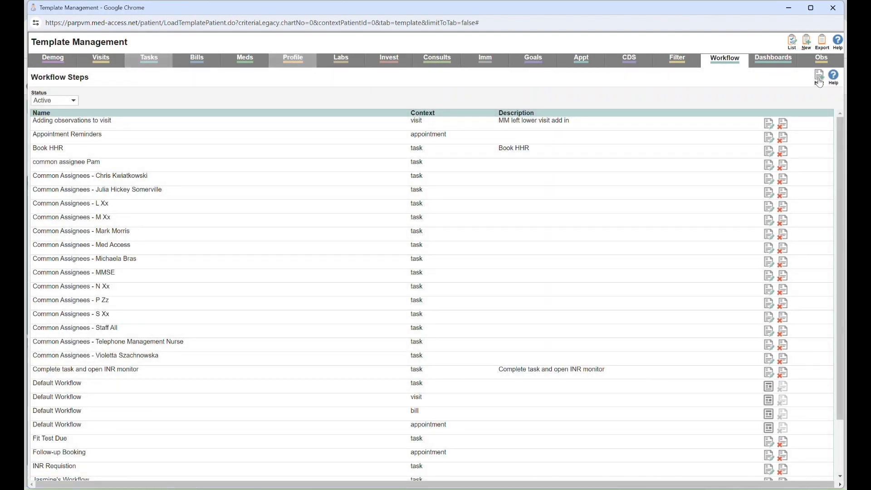
pyautogui.click(819, 81)
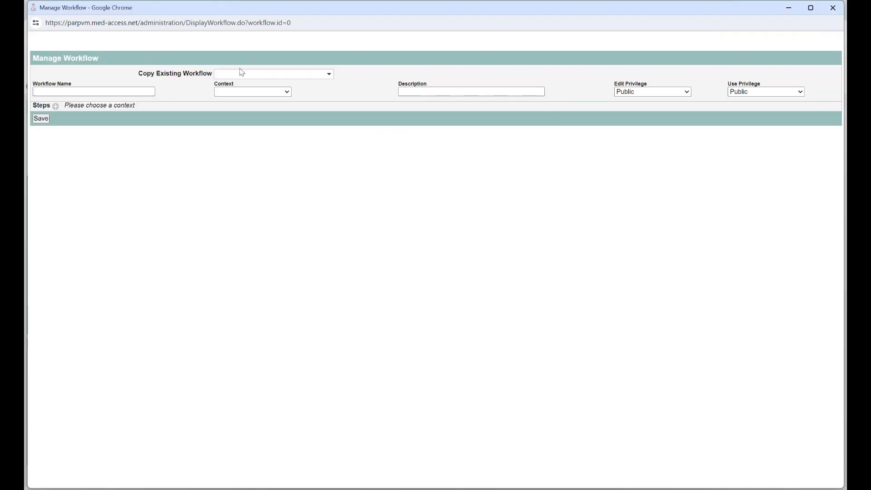
# Name the workflow "PSP - Worflow visit", set its context to visit, and enter the description "Visit add on".
pyautogui.click(252, 74)
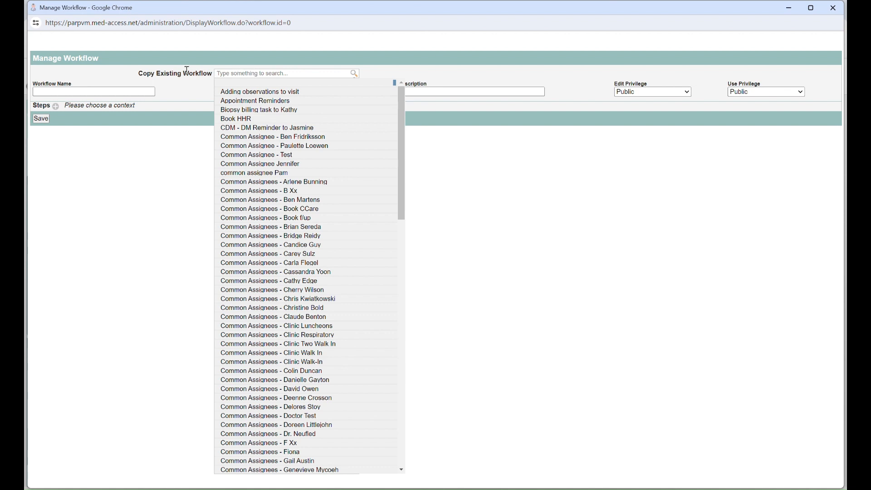
pyautogui.click(98, 91)
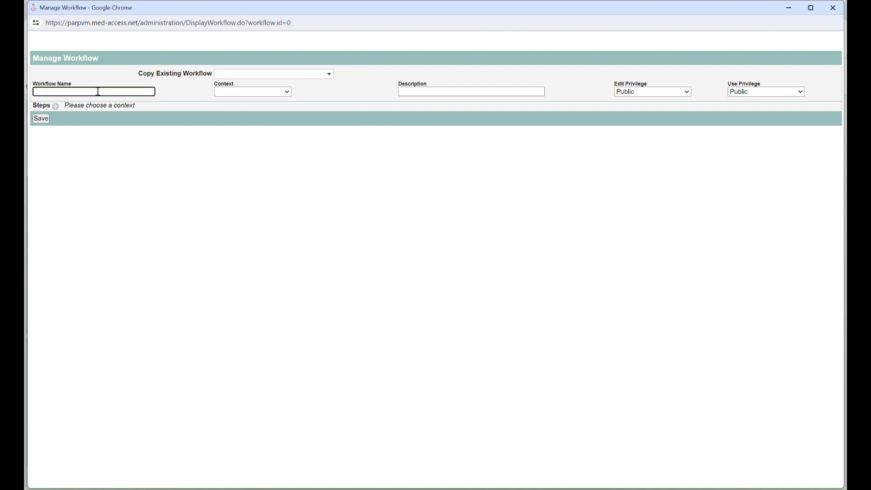
pyautogui.write('PSP - Worflow visit')
pyautogui.click(229, 93)
pyautogui.click(234, 118)
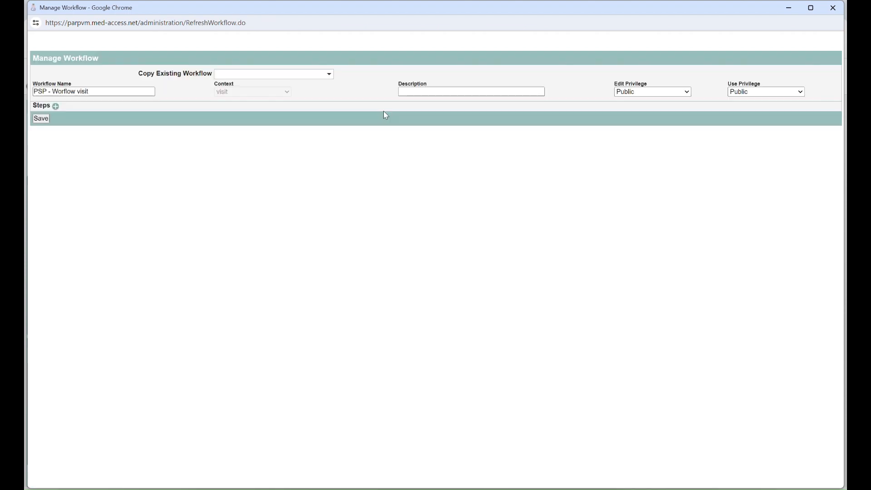
pyautogui.click(428, 92)
pyautogui.write('Vi')
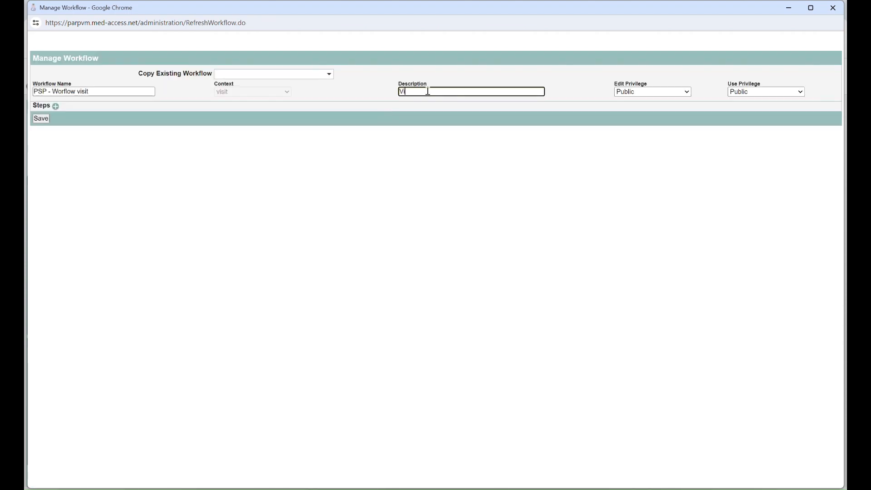
pyautogui.write('sit add on')
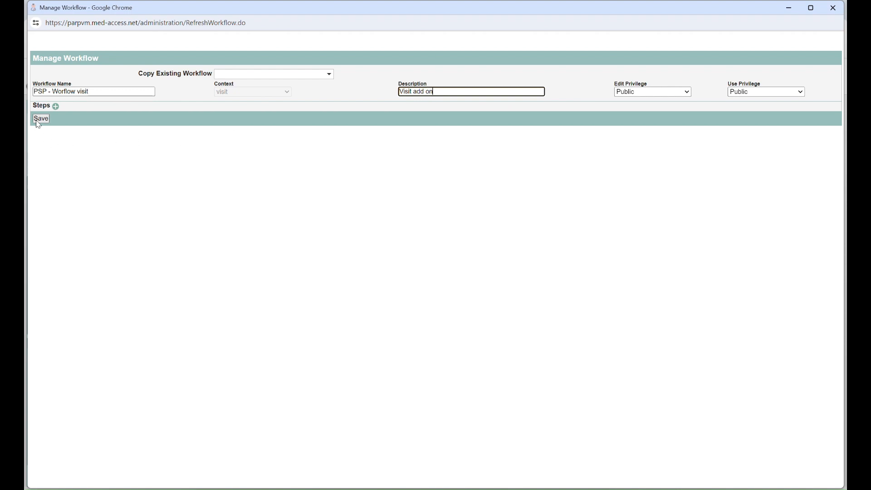
# Add a workflow step named "Add on" containing an action set named "Abdominal exam".
pyautogui.click(56, 108)
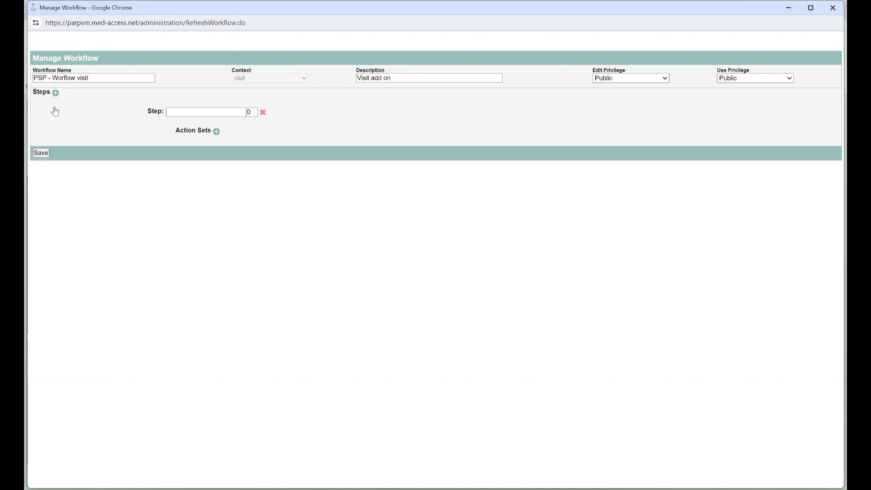
pyautogui.click(200, 113)
pyautogui.write('Add on')
pyautogui.click(217, 131)
pyautogui.click(205, 150)
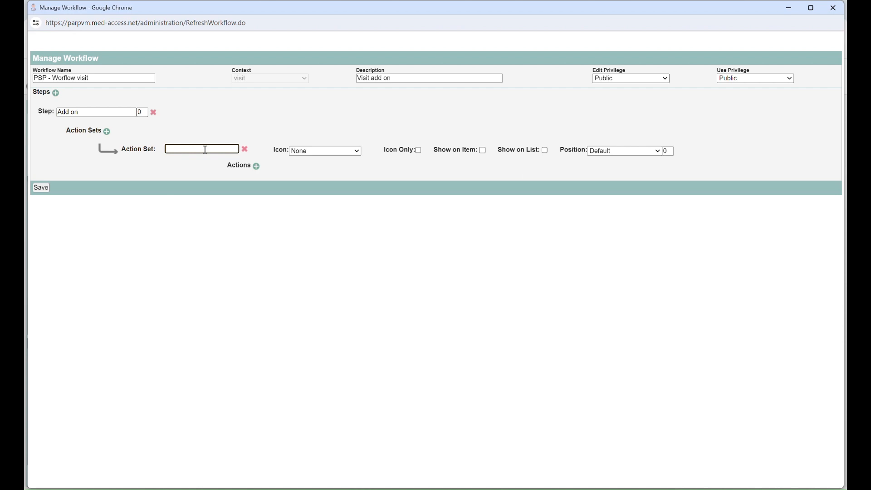
pyautogui.write('Abdominal exam')
# Give the Abdominal exam action set the Observation icon, show it on item and list, and position it Below Save Button.
pyautogui.click(333, 153)
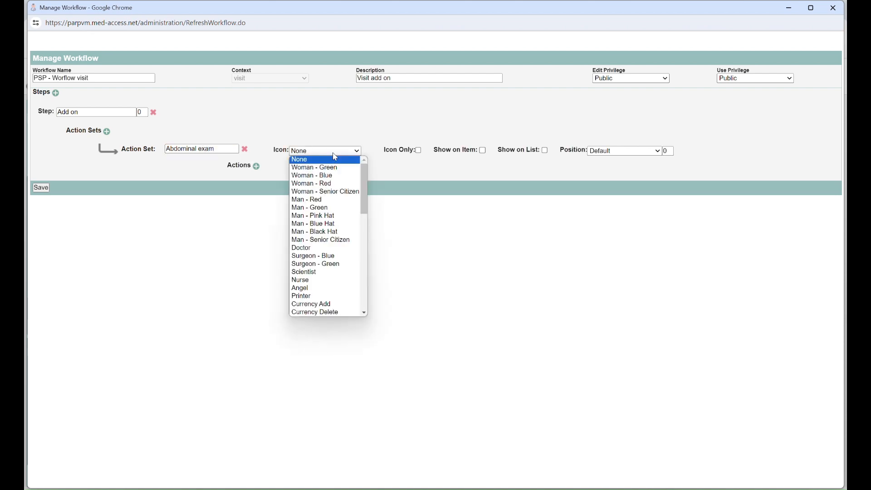
pyautogui.scroll(-3, 335, 273)
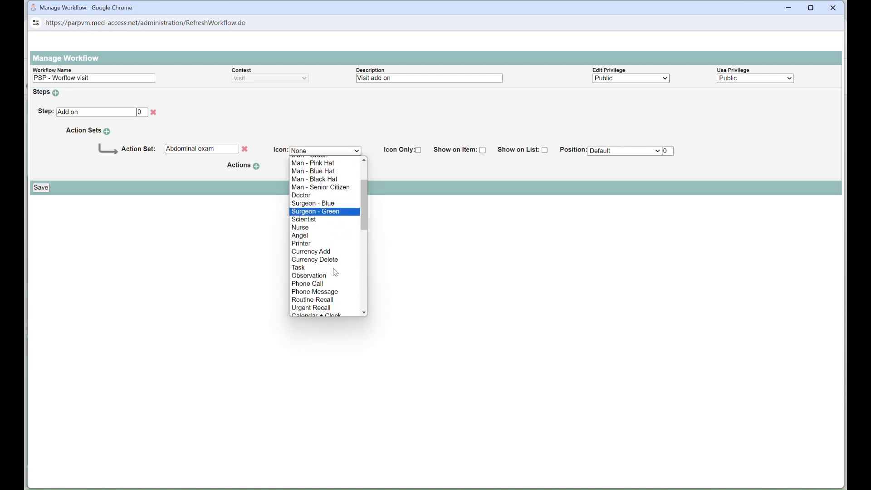
pyautogui.click(335, 275)
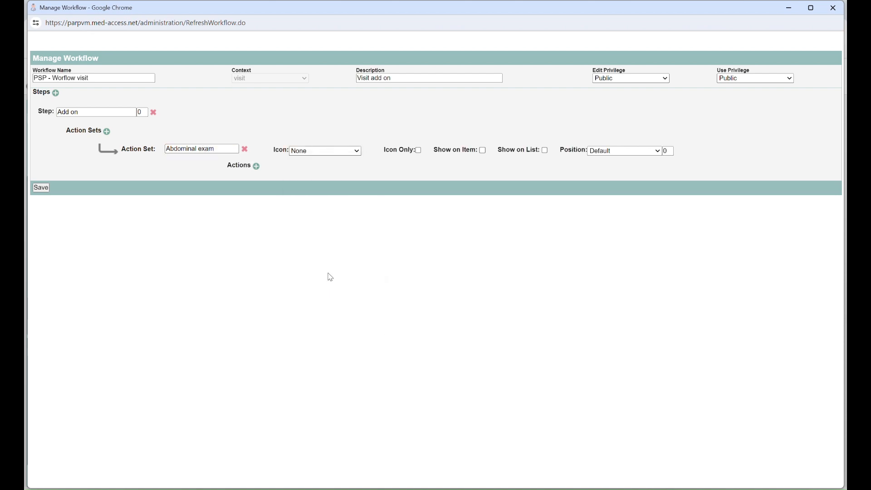
pyautogui.click(483, 151)
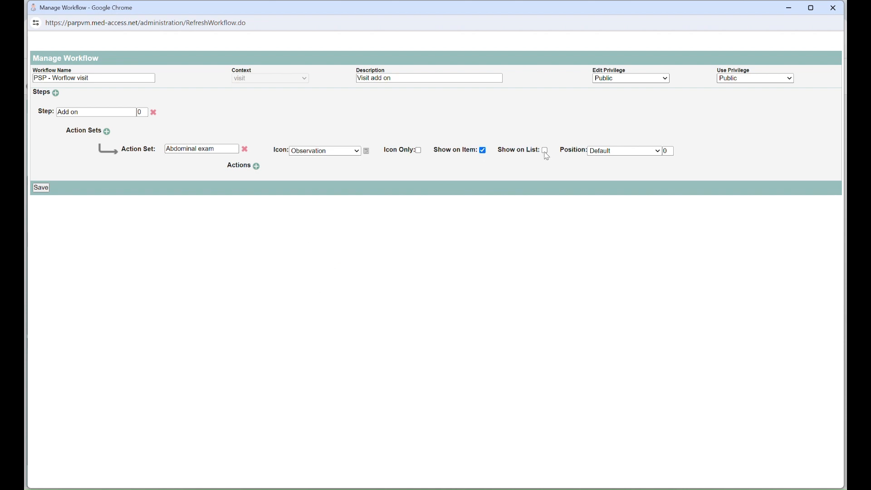
pyautogui.click(545, 151)
pyautogui.click(616, 153)
pyautogui.click(620, 167)
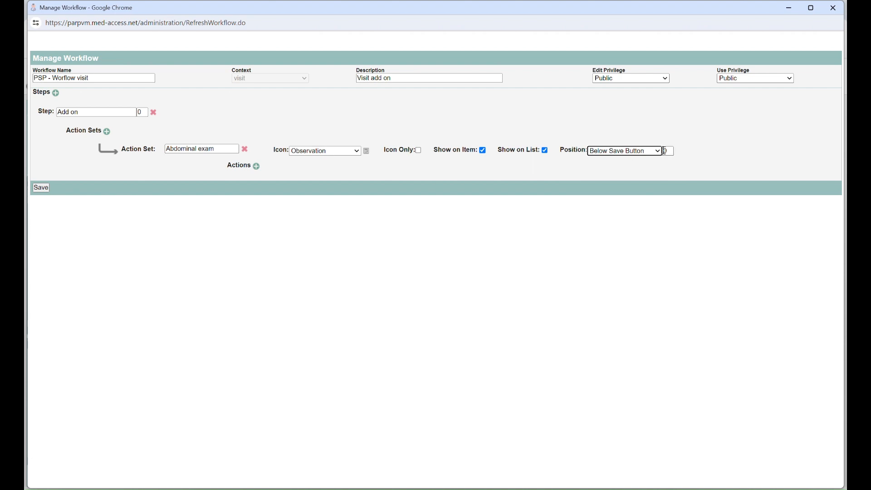
pyautogui.doubleClick(672, 152)
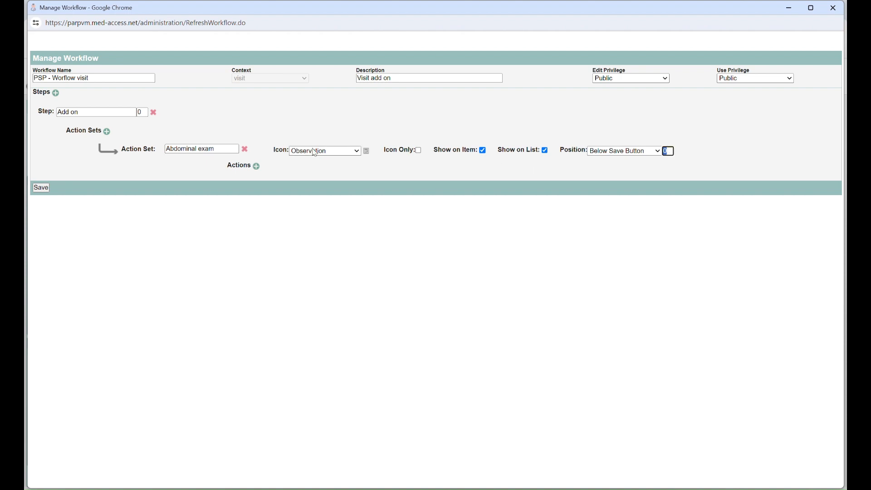
# Add an Apply Observation Template action to the Abdominal exam action set with the category Visit.
pyautogui.click(258, 170)
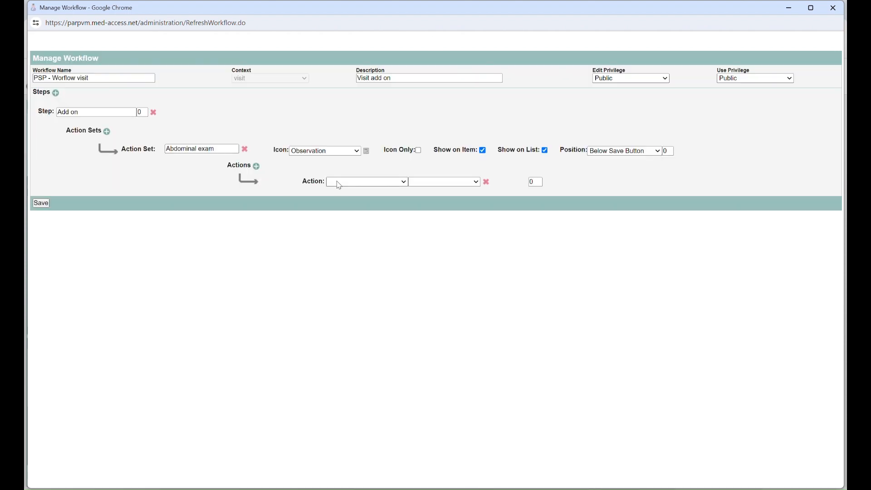
pyautogui.click(341, 183)
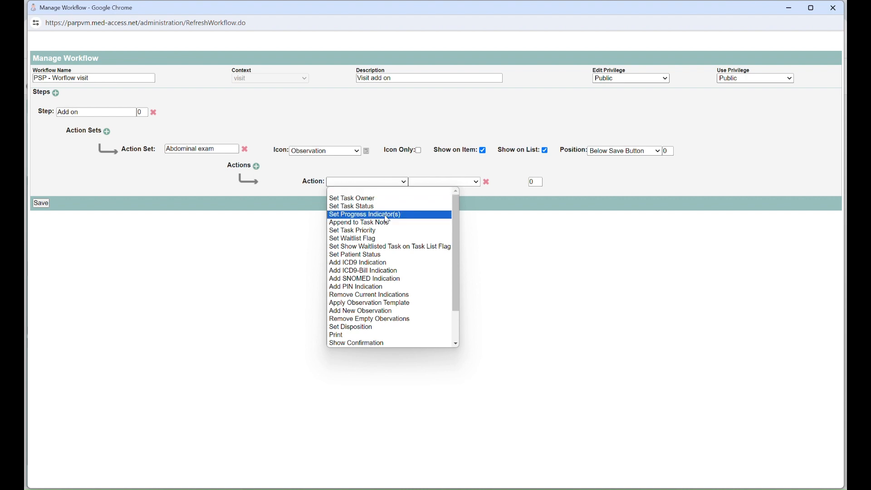
pyautogui.click(405, 303)
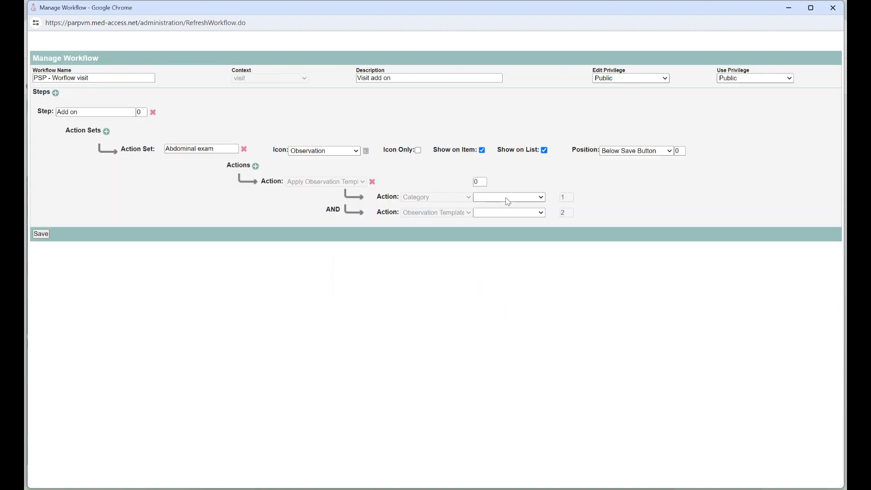
pyautogui.click(510, 200)
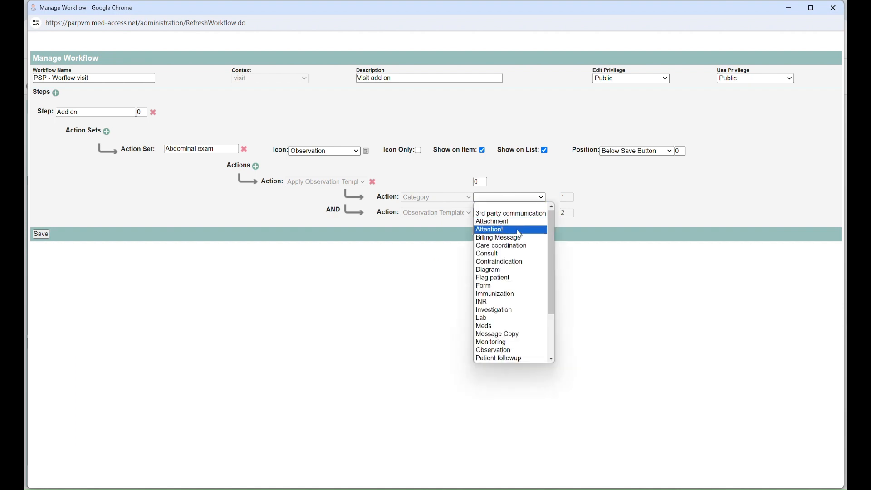
pyautogui.scroll(-1, 519, 233)
pyautogui.scroll(-2, 518, 290)
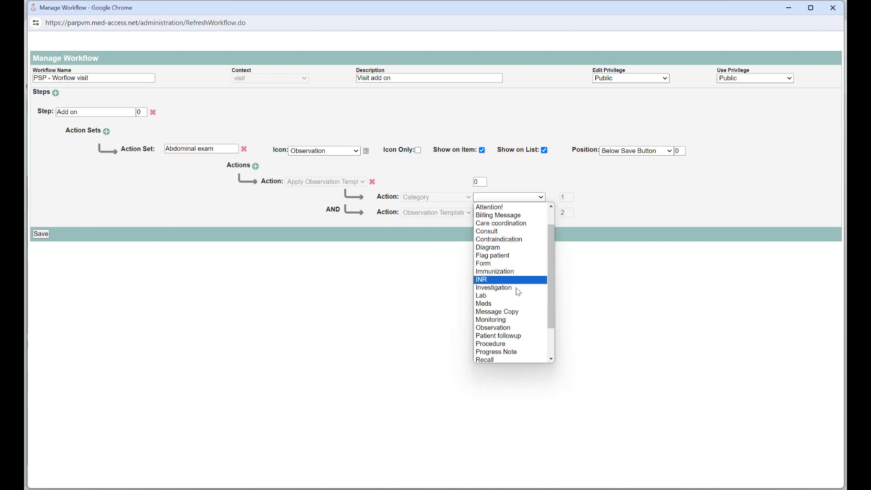
pyautogui.scroll(-1, 518, 290)
pyautogui.click(507, 341)
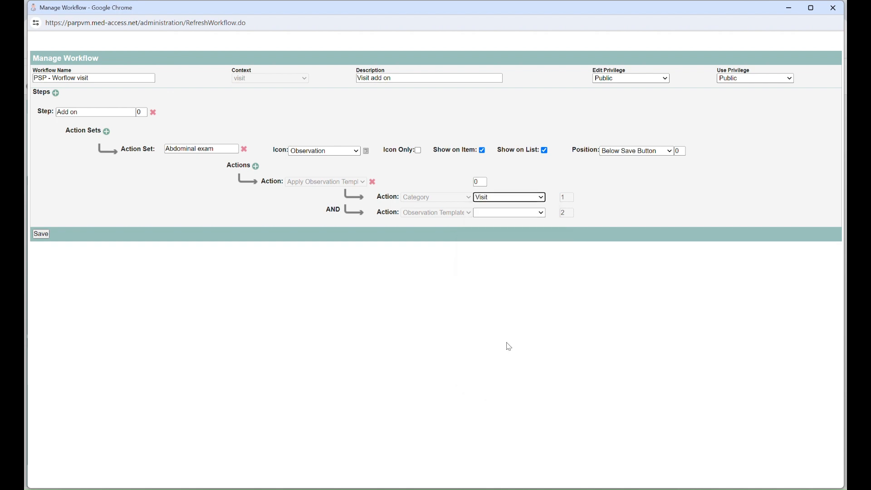
# Choose "*Px: Abdominal Exam" as the observation template for the Apply Observation Template action.
pyautogui.click(525, 216)
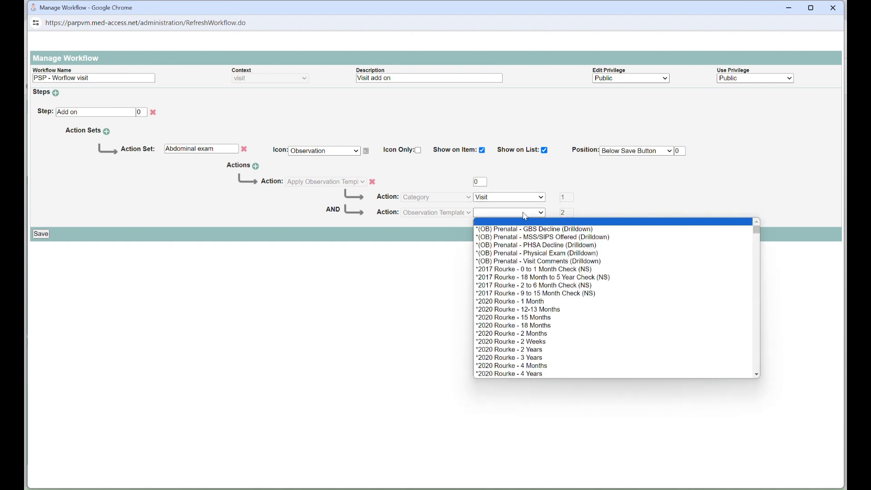
pyautogui.press('Down')
pyautogui.press('Down')
pyautogui.press('Down')
pyautogui.press('Down')
pyautogui.press('Down')
pyautogui.press('Down')
pyautogui.press('Down')
pyautogui.press('Down')
pyautogui.press('Down')
pyautogui.press('Down')
pyautogui.press('Down')
pyautogui.press('Down')
pyautogui.press('Down')
pyautogui.press('Down')
pyautogui.press('Down')
pyautogui.press('Down')
pyautogui.press('Down')
pyautogui.press('Down')
pyautogui.press('Down')
pyautogui.press('Down')
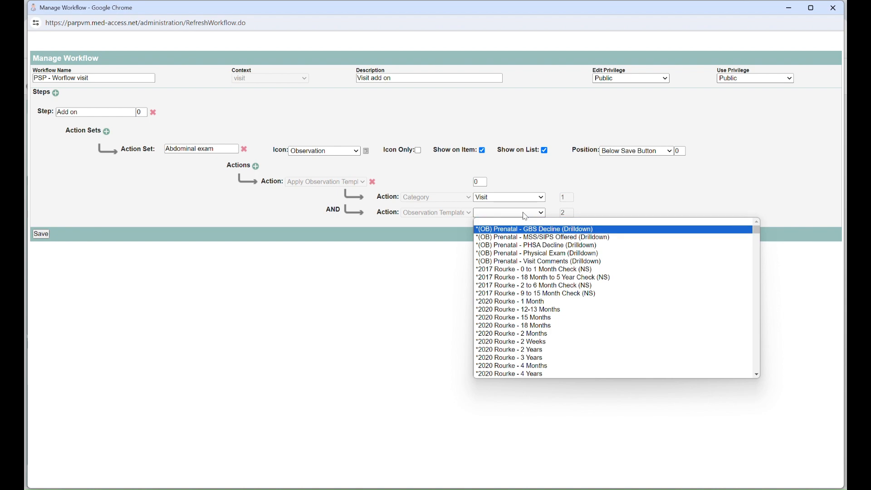
pyautogui.press('Down')
pyautogui.press('Down')
pyautogui.press('Down')
pyautogui.press('Down')
pyautogui.press('Down')
pyautogui.press('Down')
pyautogui.press('Down')
pyautogui.press('Down')
pyautogui.press('Down')
pyautogui.press('Down')
pyautogui.press('Down')
pyautogui.press('Down')
pyautogui.press('Down')
pyautogui.press('Down')
pyautogui.press('Down')
pyautogui.press('Down')
pyautogui.press('Down')
pyautogui.press('Down')
pyautogui.press('Down')
pyautogui.press('Down')
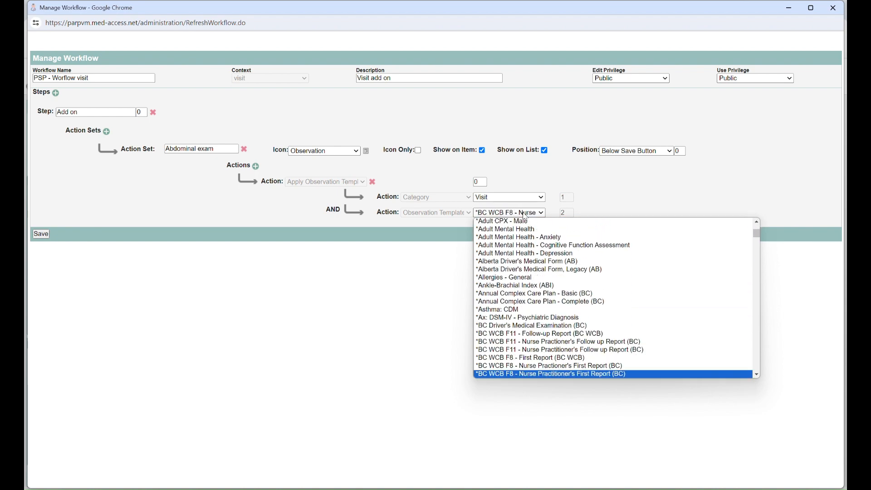
pyautogui.press('Down')
pyautogui.press('Down')
pyautogui.press('Down')
pyautogui.press('Down')
pyautogui.press('Down')
pyautogui.press('Down')
pyautogui.press('Down')
pyautogui.press('Down')
pyautogui.press('Down')
pyautogui.press('Down')
pyautogui.press('Down')
pyautogui.press('Down')
pyautogui.press('Down')
pyautogui.press('Down')
pyautogui.press('Down')
pyautogui.press('Down')
pyautogui.press('Down')
pyautogui.press('Down')
pyautogui.press('Down')
pyautogui.press('Down')
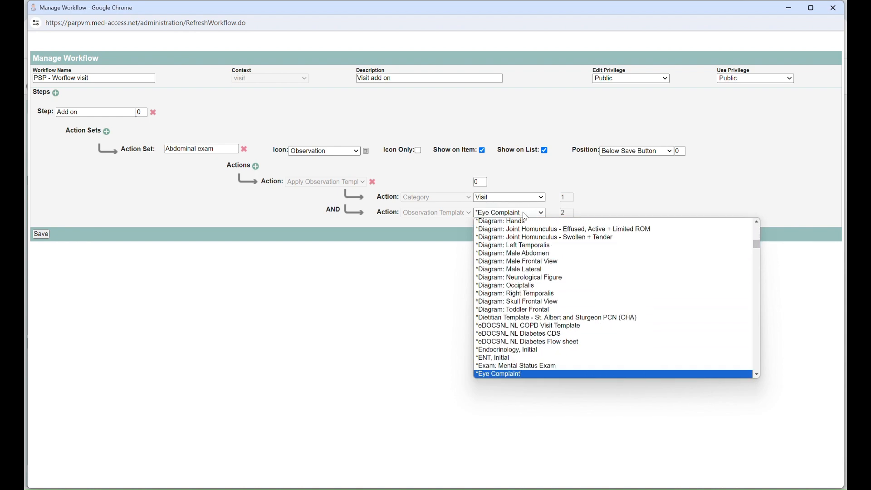
pyautogui.press('Down')
pyautogui.press('Down')
pyautogui.press('Down')
pyautogui.press('Down')
pyautogui.press('Down')
pyautogui.press('Down')
pyautogui.press('Down')
pyautogui.press('Down')
pyautogui.press('Down')
pyautogui.press('Down')
pyautogui.press('Down')
pyautogui.press('Down')
pyautogui.press('Down')
pyautogui.press('Down')
pyautogui.press('Down')
pyautogui.press('Down')
pyautogui.press('Down')
pyautogui.press('Down')
pyautogui.press('Down')
pyautogui.press('Down')
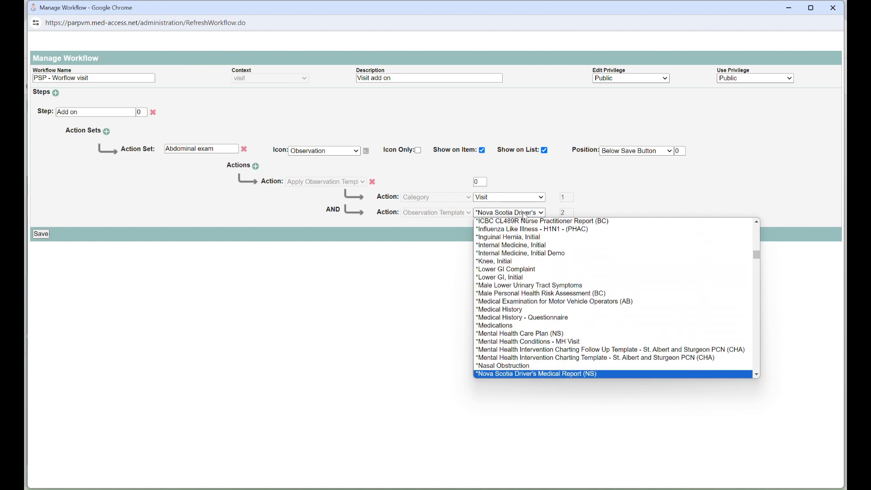
pyautogui.press('Up')
pyautogui.press('Up')
pyautogui.press('Up')
pyautogui.press('Up')
pyautogui.press('Up')
pyautogui.press('Up')
pyautogui.press('Up')
pyautogui.press('Up')
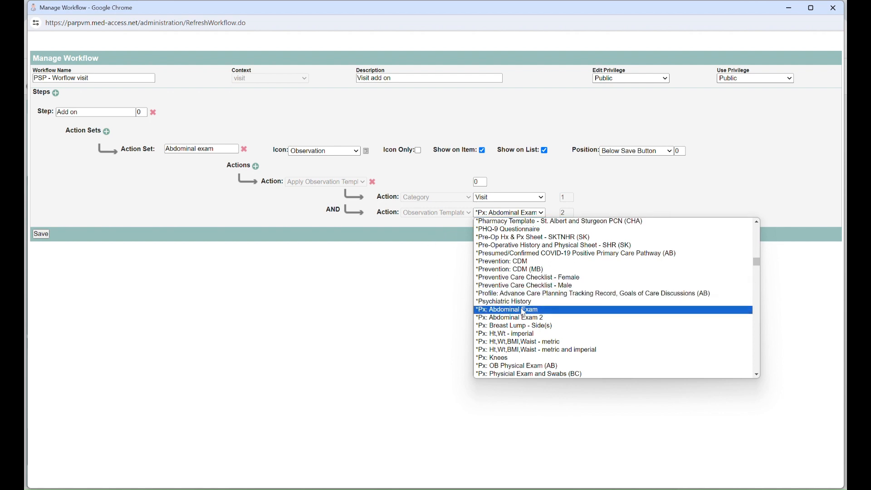
pyautogui.click(524, 312)
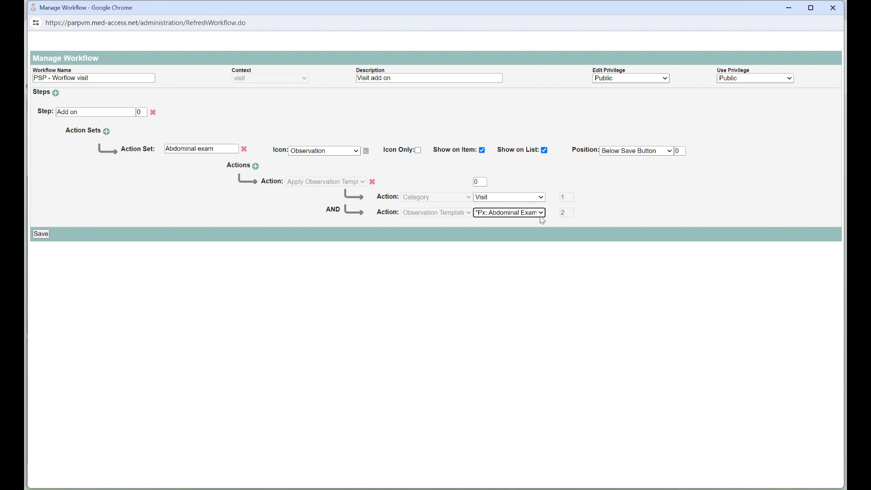
# Add a second action, After applying, to the Abdominal exam action set with the option "Leave item open".
pyautogui.click(257, 167)
pyautogui.click(340, 227)
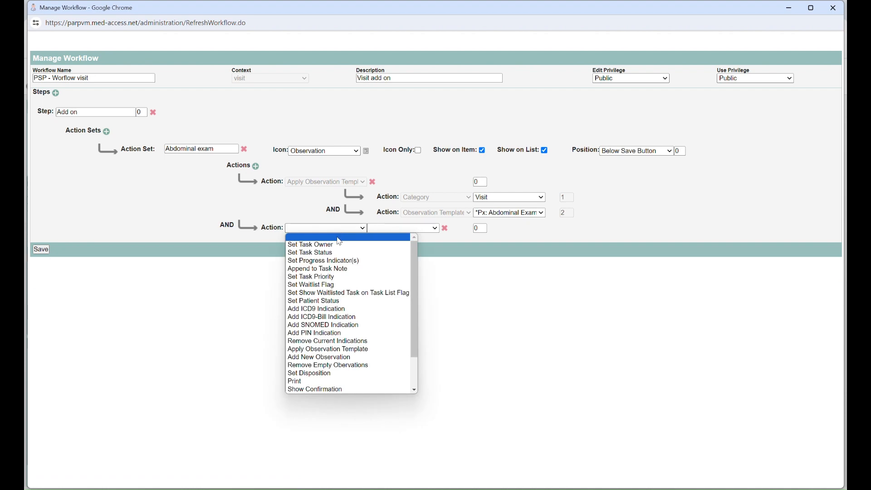
pyautogui.scroll(-3, 338, 342)
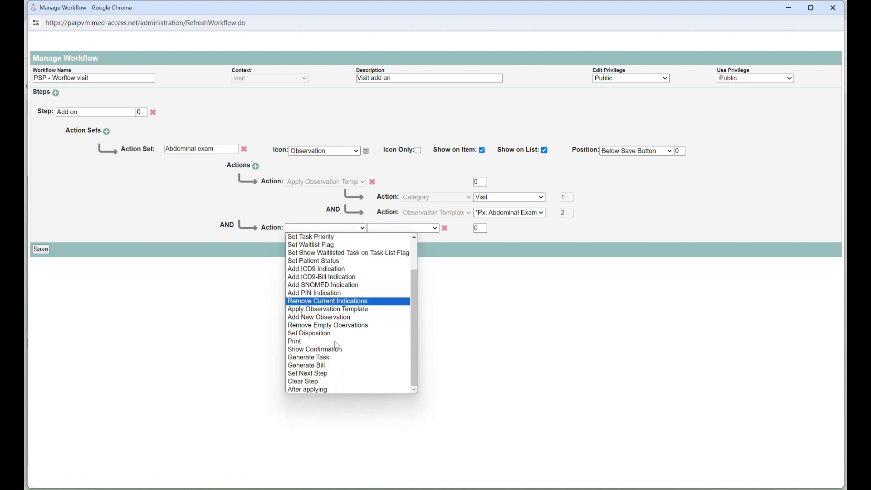
pyautogui.click(334, 390)
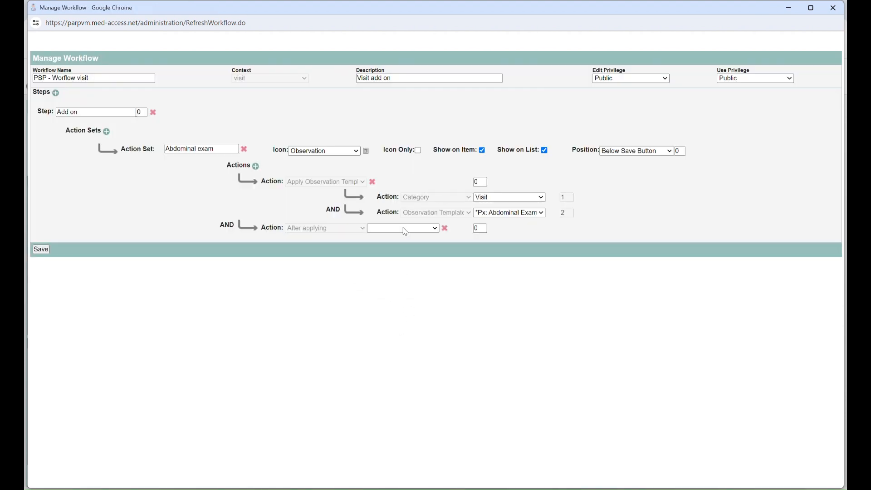
pyautogui.click(404, 227)
pyautogui.click(416, 261)
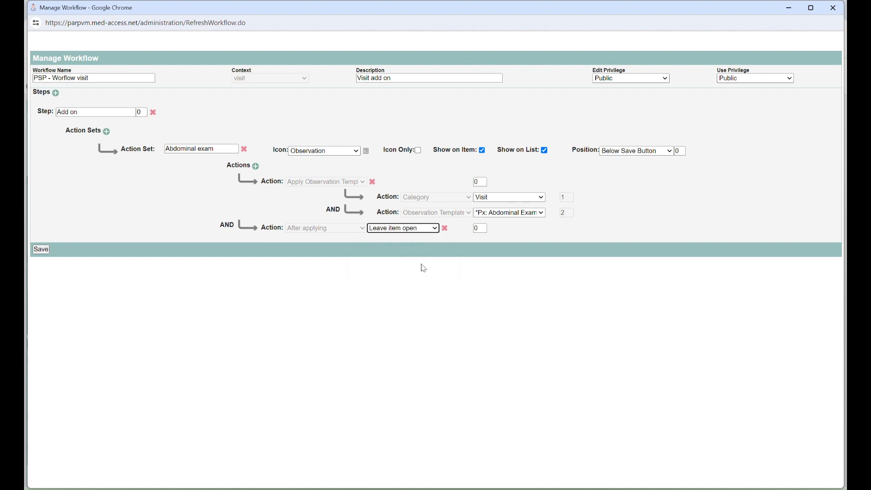
pyautogui.click(422, 229)
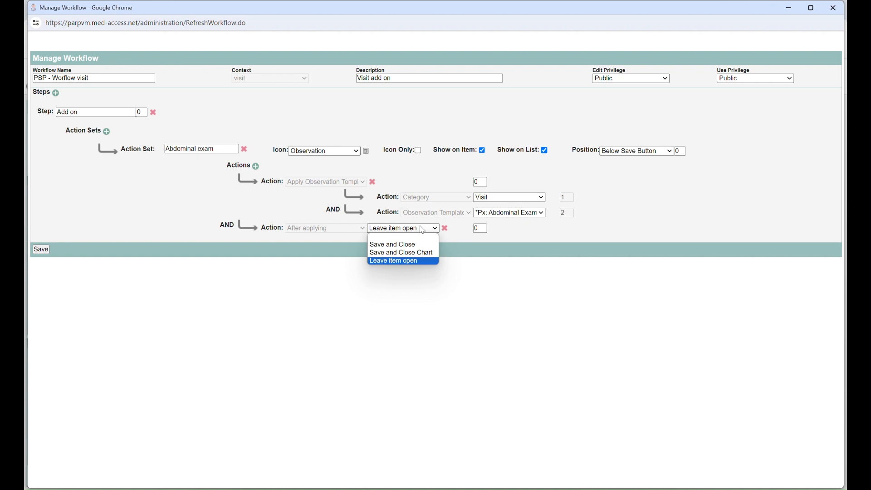
pyautogui.click(420, 268)
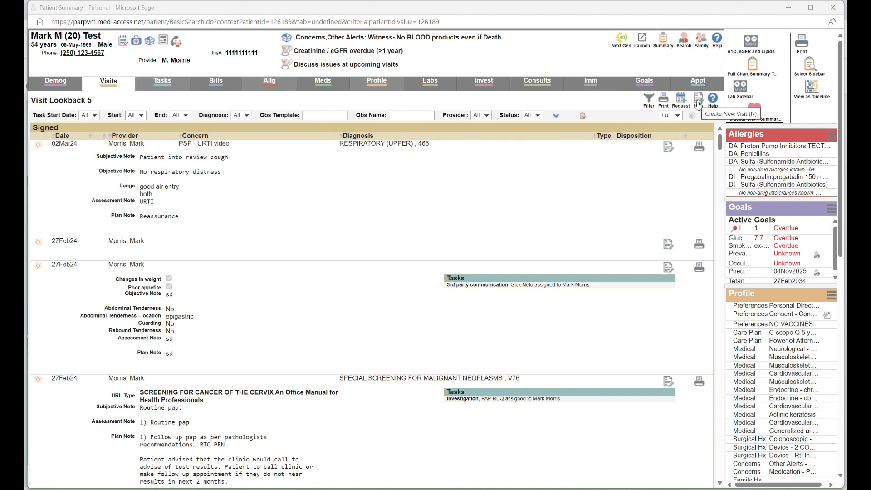
# Set the default visit workflow in the user profile to "PSP - Worflow visit" and save the settings.
pyautogui.press('super+Tab')
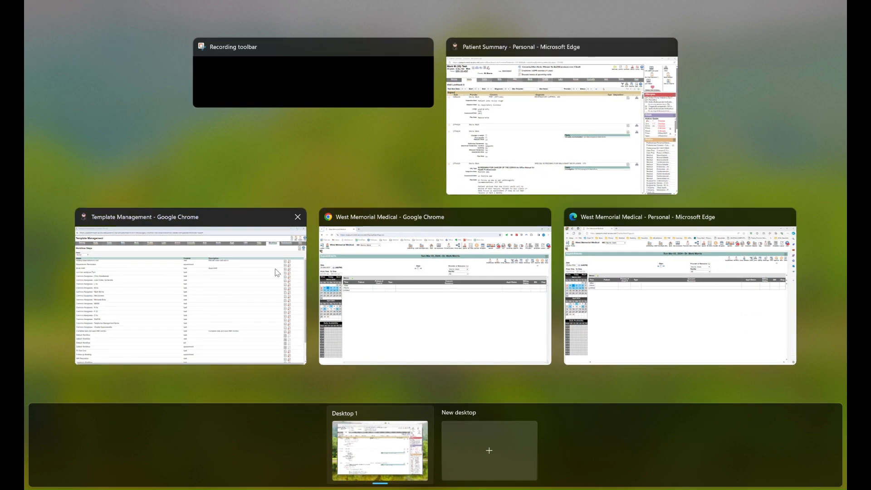
pyautogui.click(585, 287)
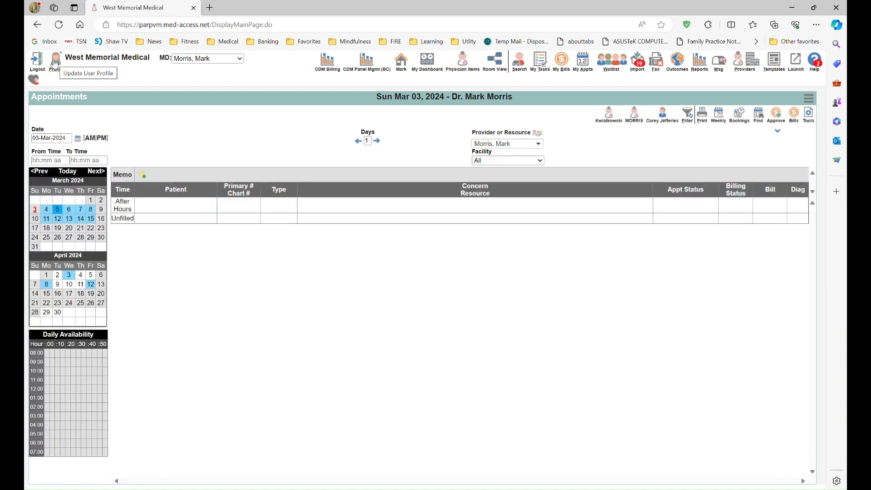
pyautogui.click(58, 65)
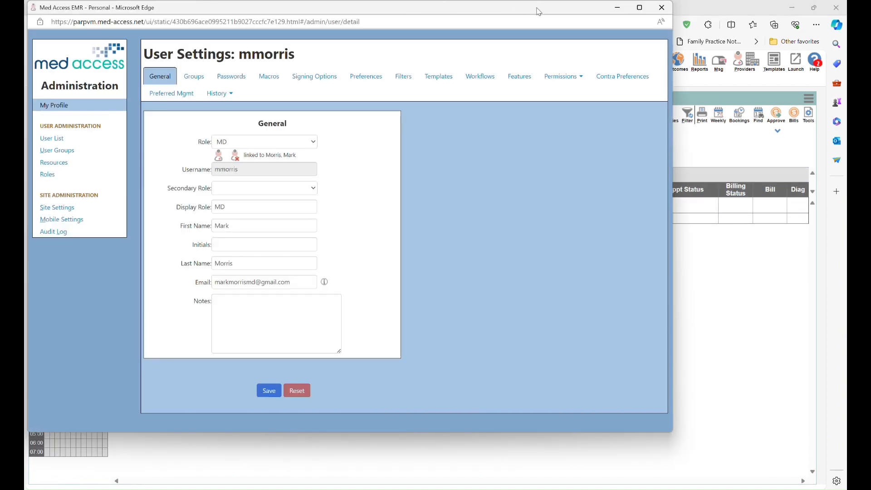
pyautogui.doubleClick(536, 8)
pyautogui.click(508, 75)
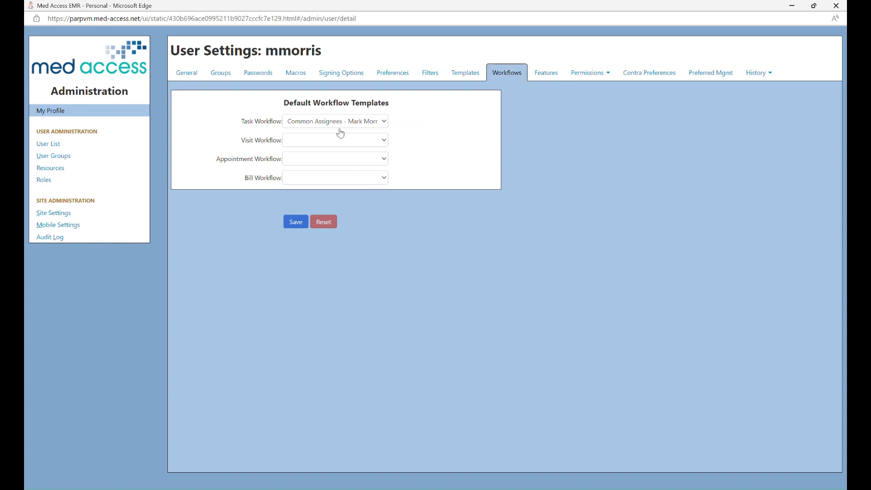
pyautogui.click(321, 142)
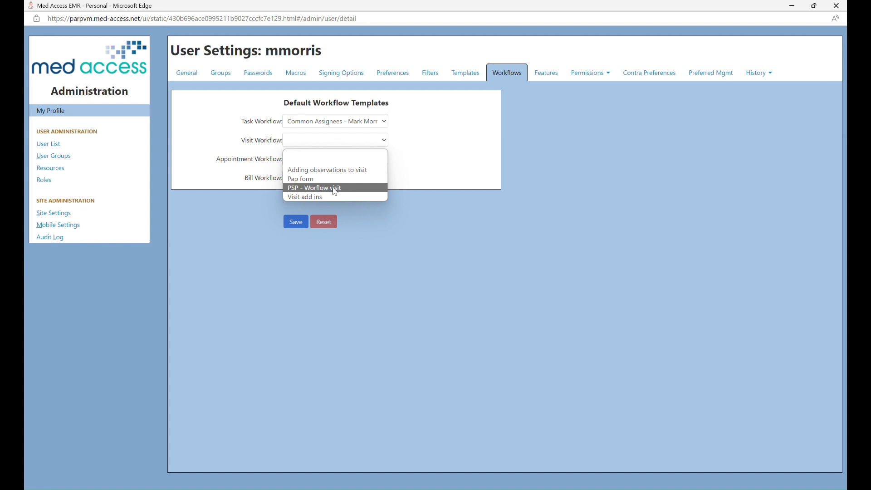
pyautogui.click(336, 188)
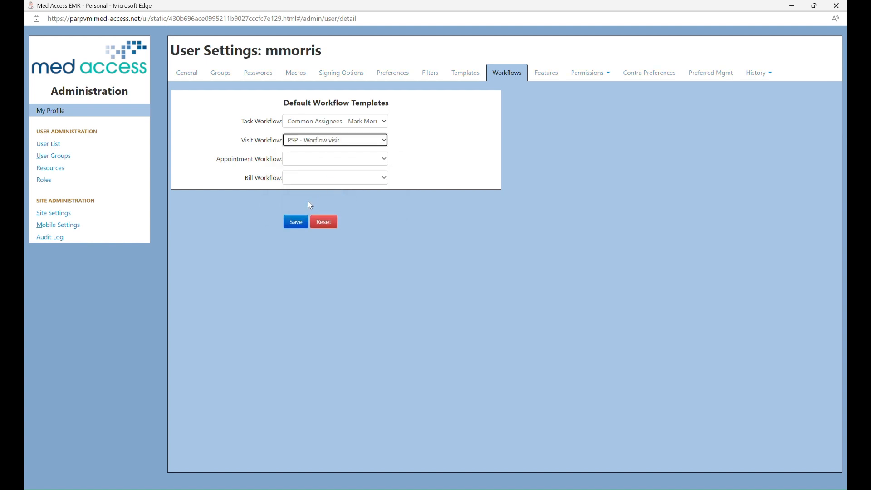
pyautogui.click(298, 223)
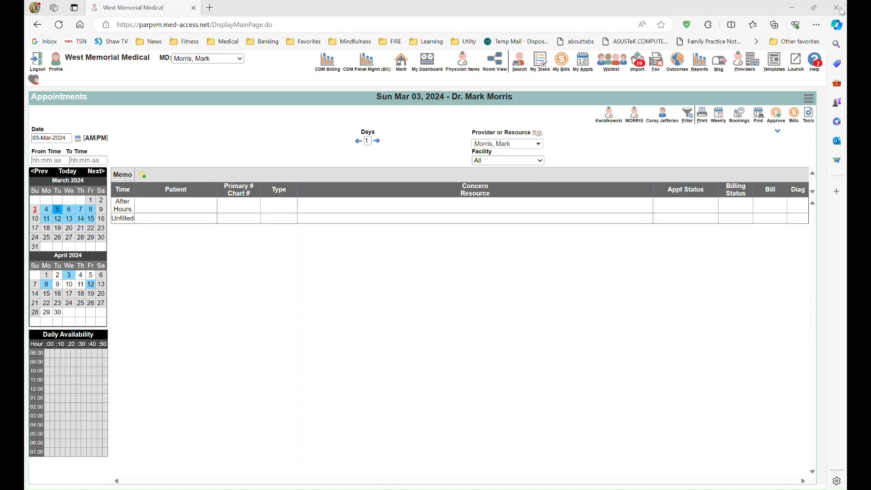
pyautogui.click(836, 6)
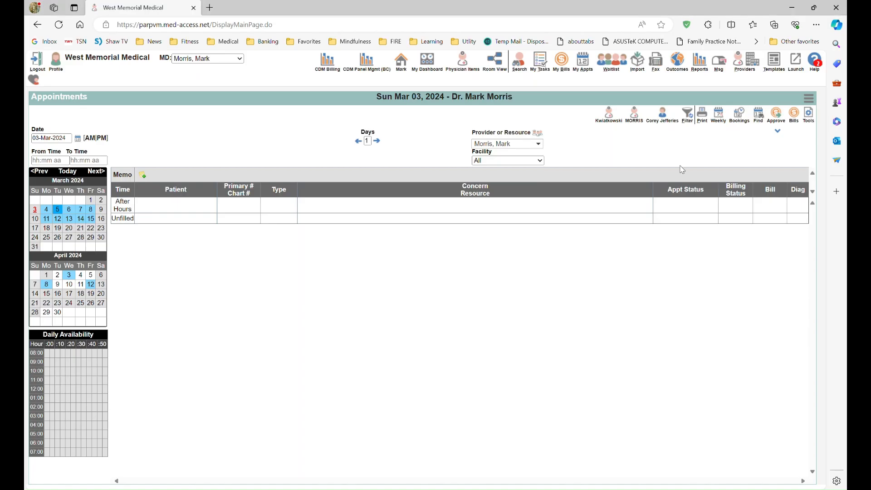
# Create a new visit in the test patient's chart and add the abdominal observations with the Abdominal exam workflow action.
pyautogui.press('super+Tab')
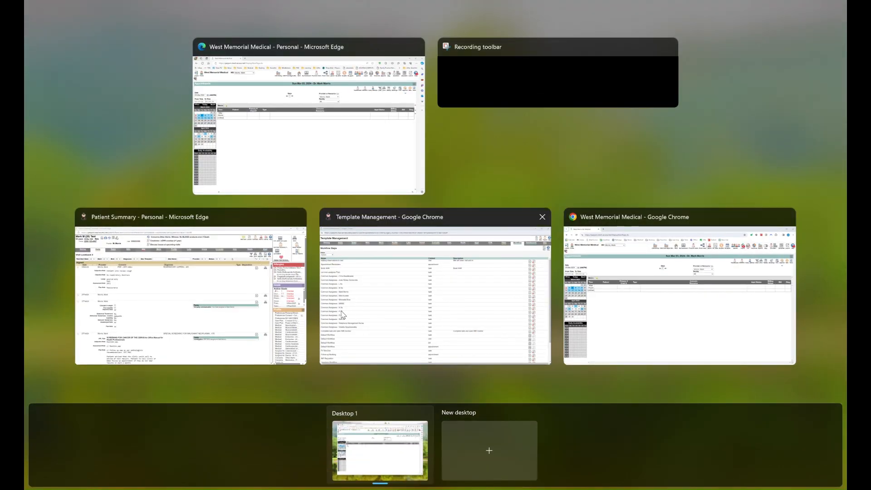
pyautogui.click(256, 316)
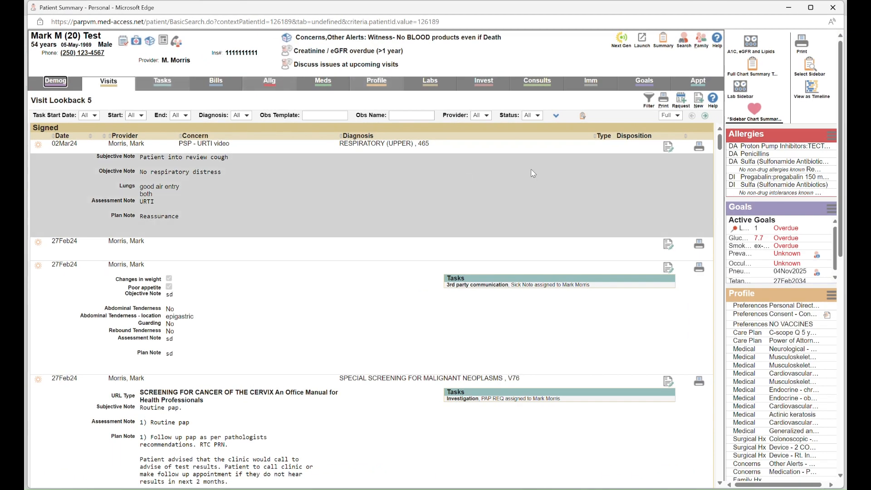
pyautogui.click(698, 101)
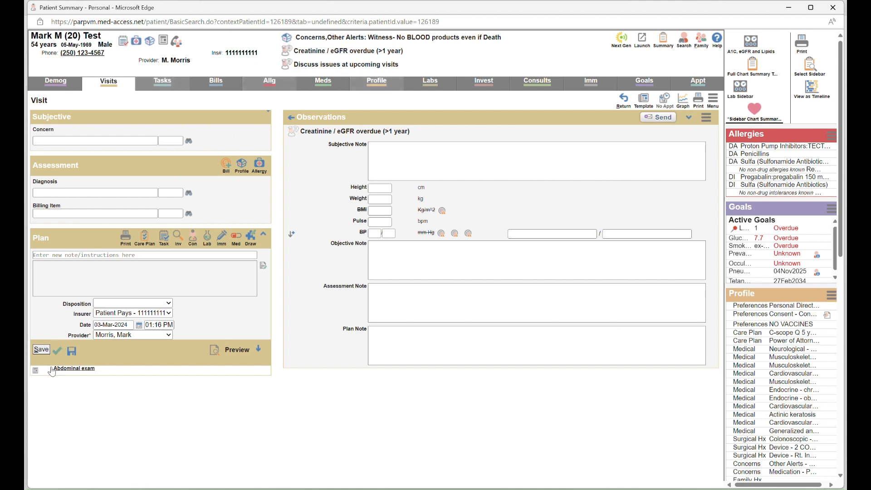
pyautogui.moveTo(75, 374)
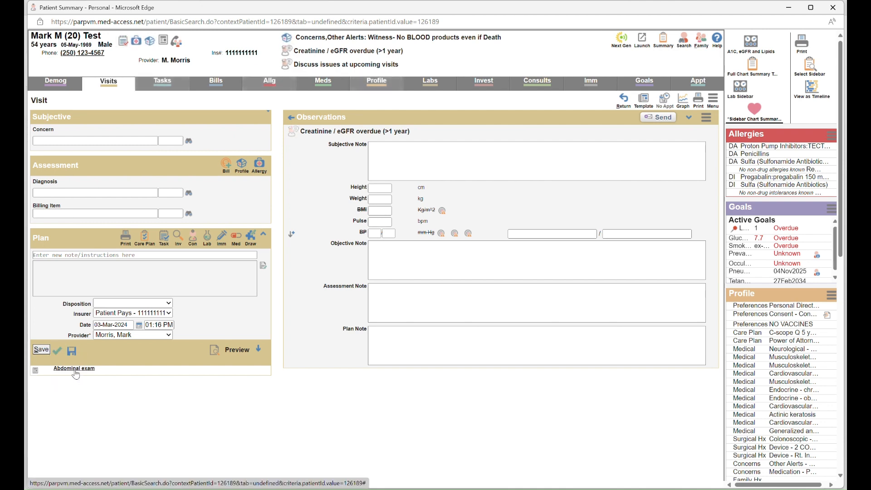
pyautogui.click(76, 374)
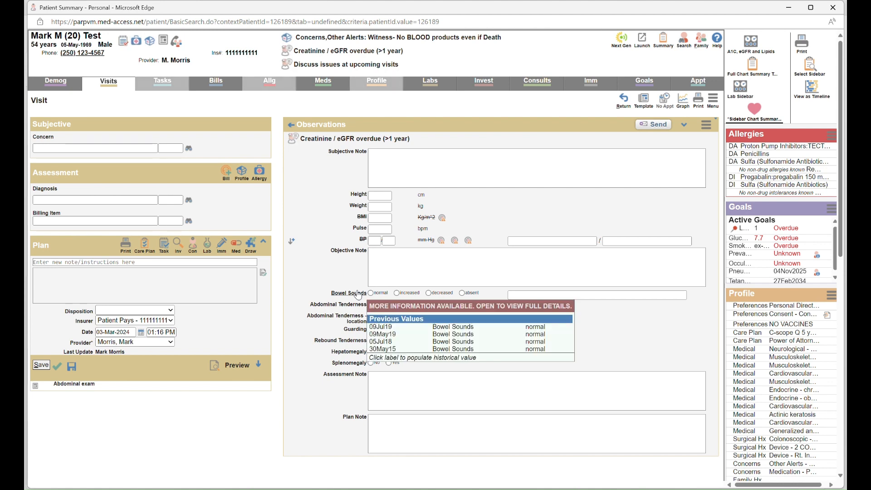
pyautogui.moveTo(82, 389)
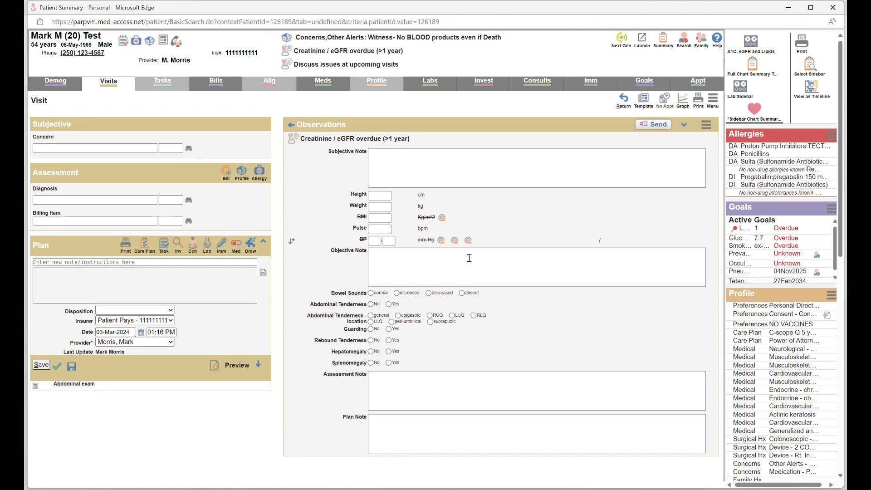
# Record normal bowel sounds and No for abdominal tenderness, rebound tenderness, hepatomegaly and splenomegaly, and save the visit.
pyautogui.click(371, 304)
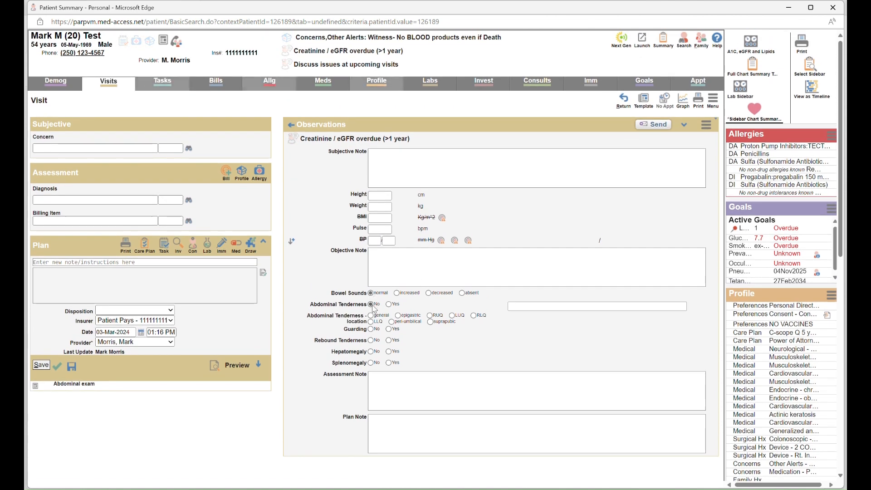
pyautogui.click(372, 340)
pyautogui.click(372, 352)
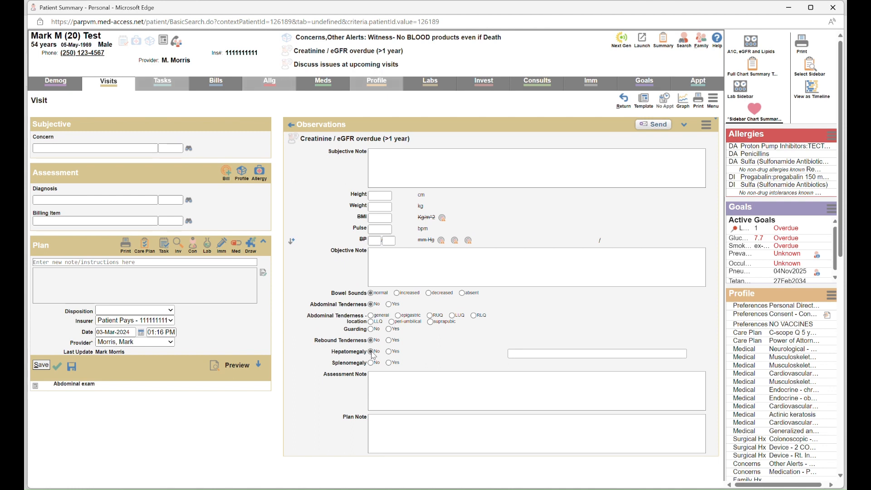
pyautogui.click(372, 362)
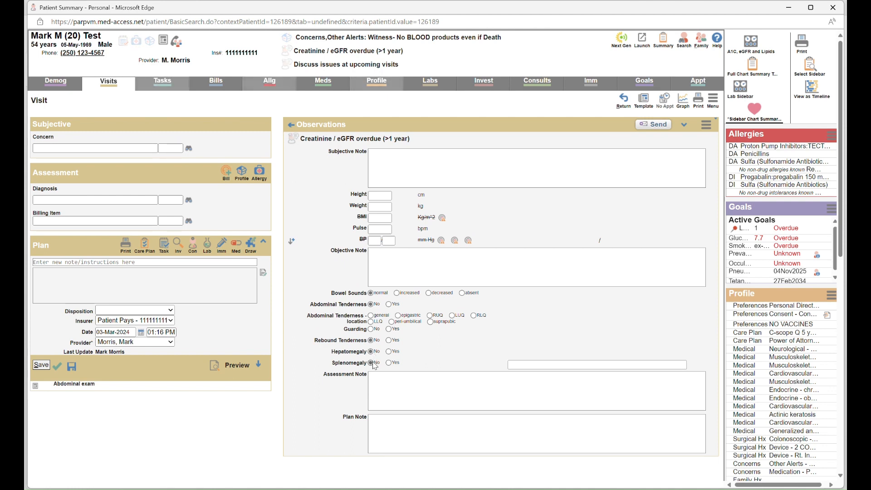
pyautogui.click(41, 364)
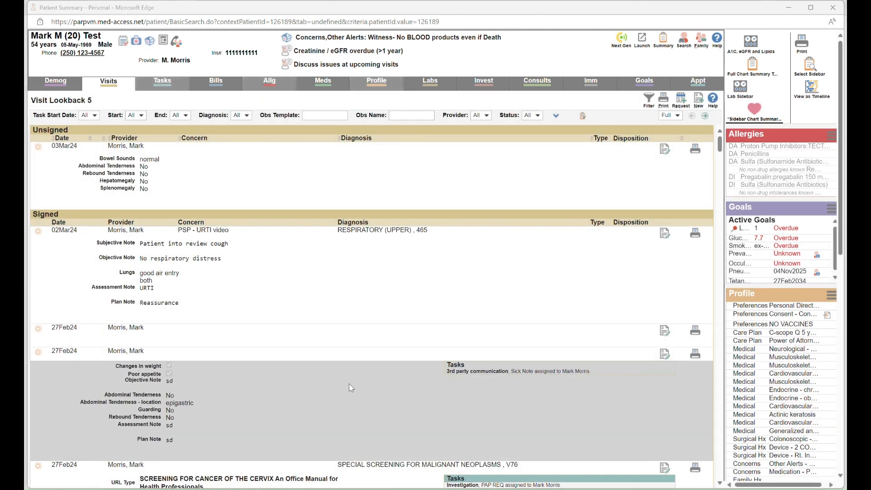
# In the Chrome session, change the user profile's default visit workflow to "Adding observations to visit" and save it.
pyautogui.press('super+Tab')
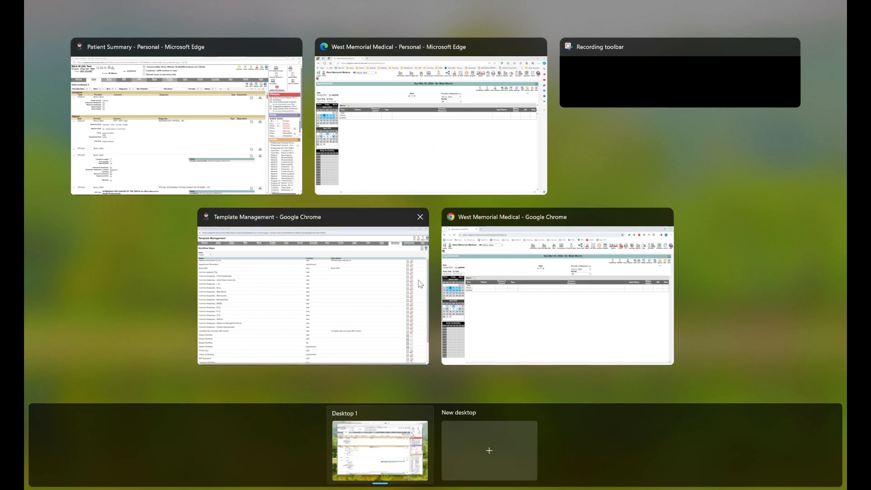
pyautogui.click(513, 284)
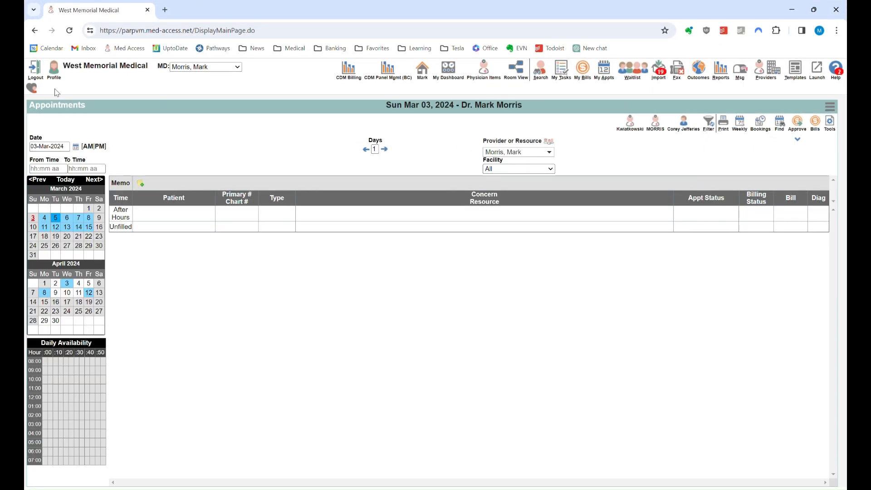
pyautogui.click(54, 71)
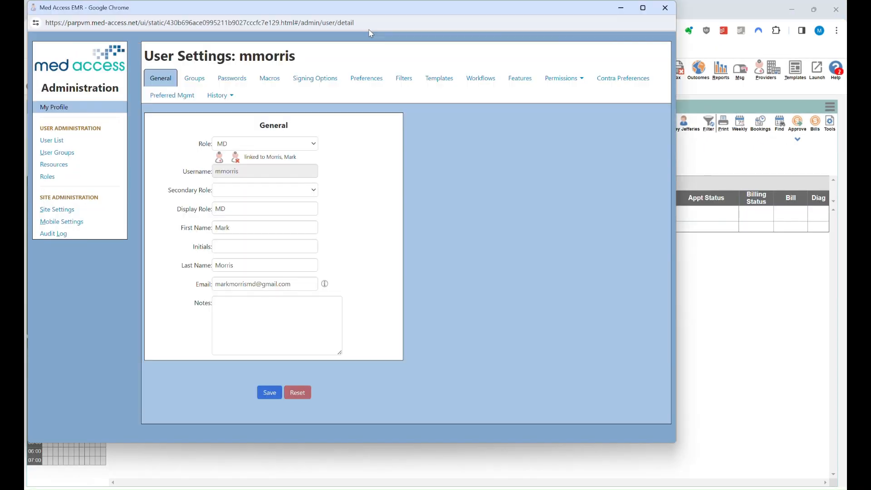
pyautogui.click(489, 83)
pyautogui.click(343, 164)
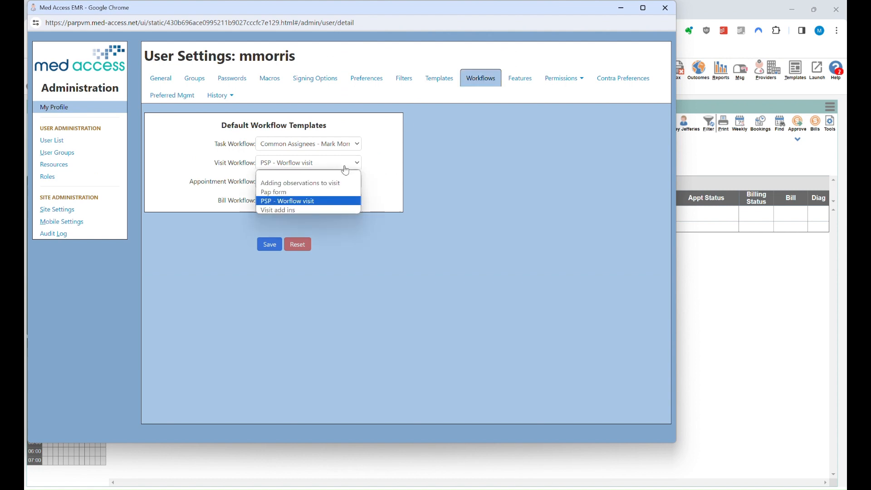
pyautogui.click(337, 182)
pyautogui.click(269, 245)
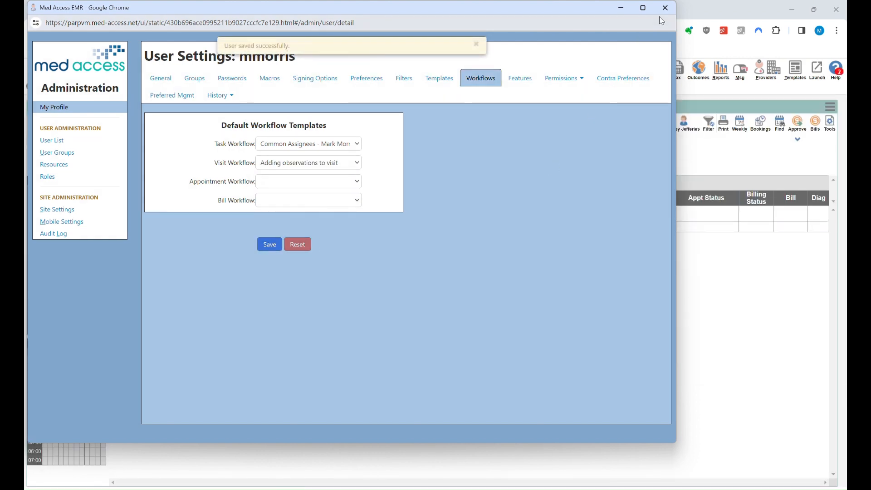
pyautogui.click(664, 9)
# Delete the unsigned 03Mar24 visit from the test patient's chart.
pyautogui.press('super+Tab')
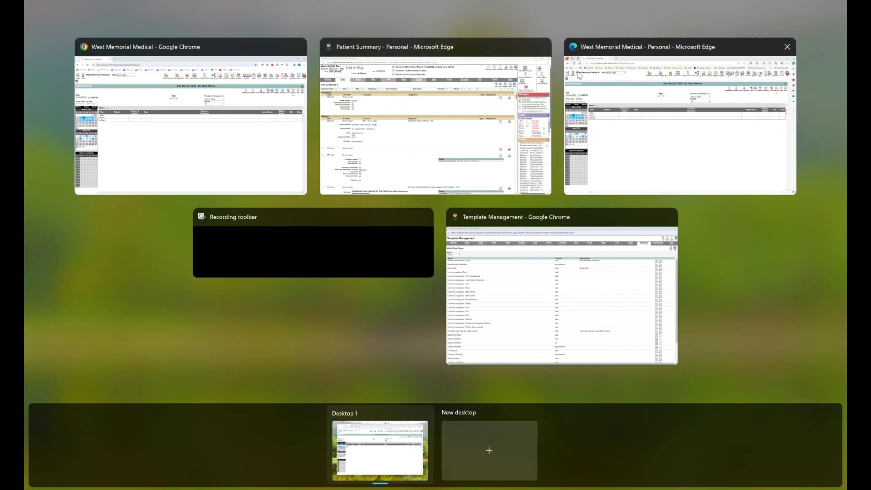
pyautogui.click(512, 125)
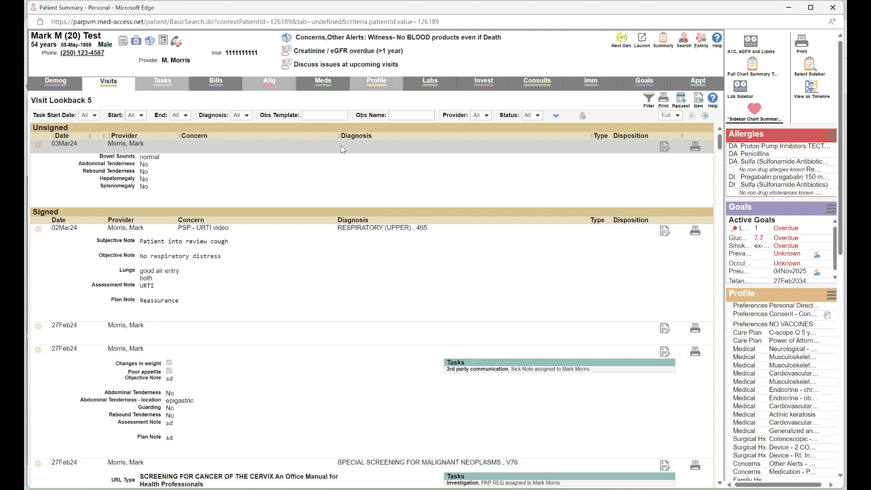
pyautogui.rightClick(342, 149)
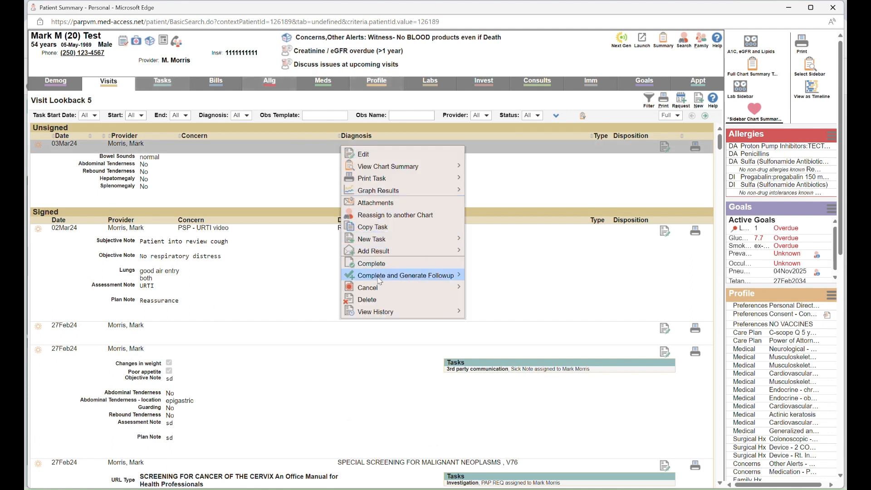
pyautogui.click(376, 299)
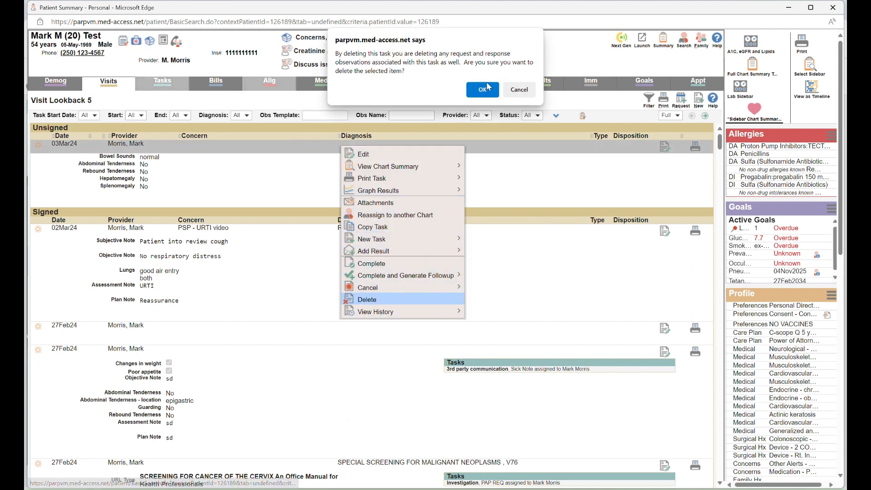
pyautogui.click(482, 86)
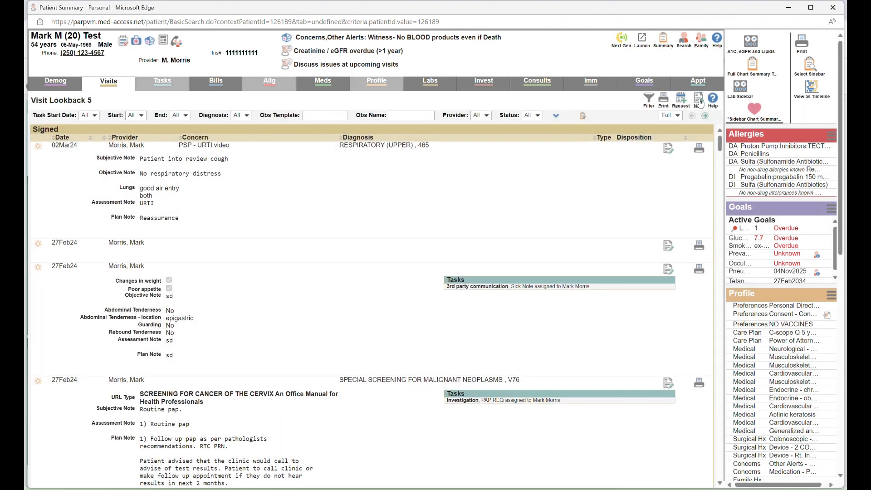
# Create a new visit, using its workflow actions to add the ROS observations and a Sick note task.
pyautogui.click(700, 102)
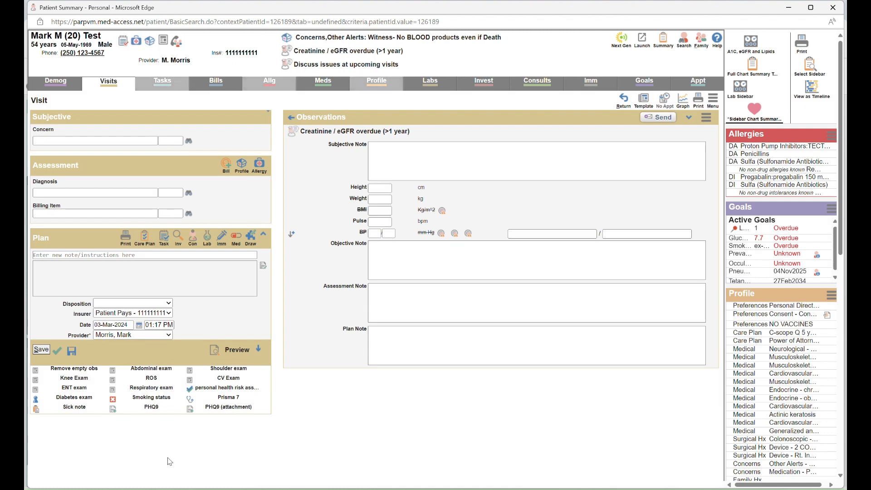
pyautogui.click(150, 381)
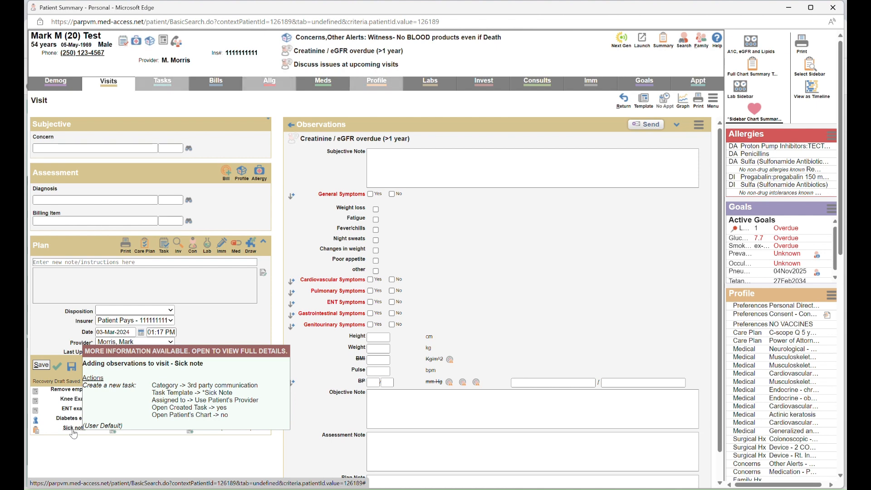
pyautogui.click(74, 432)
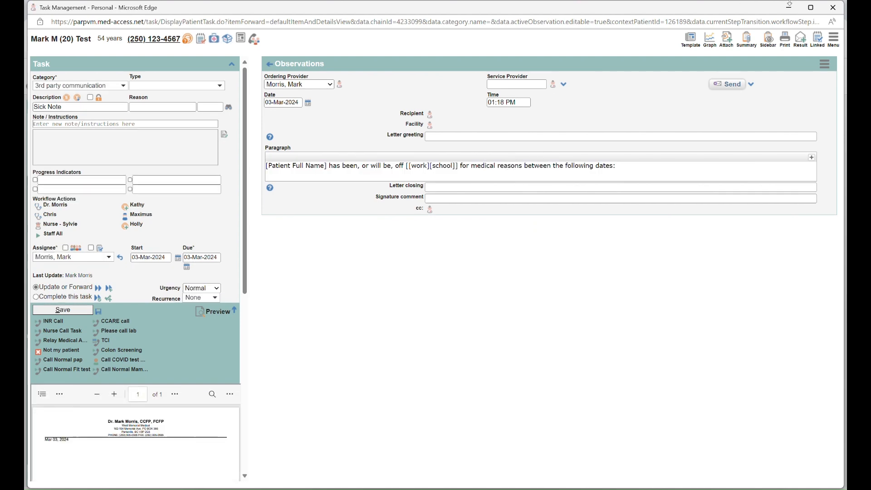
pyautogui.click(834, 7)
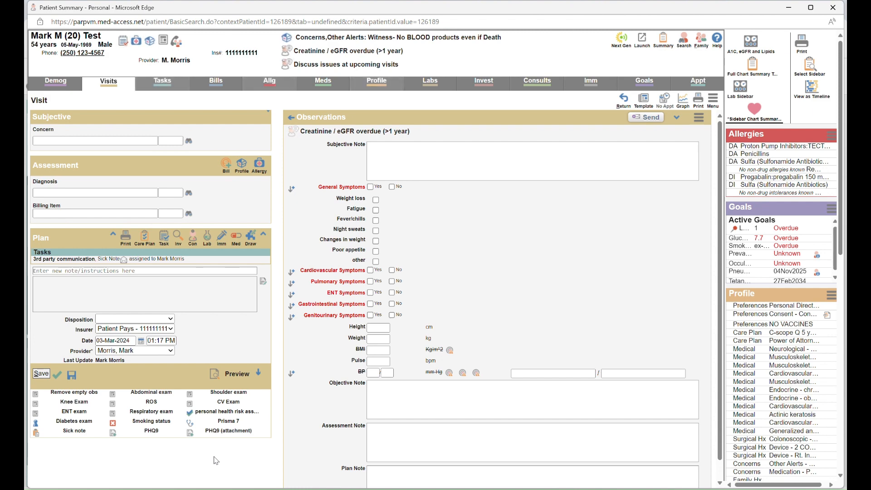
# Add the Respiratory exam observations to the visit and save it while keeping it open.
pyautogui.click(151, 411)
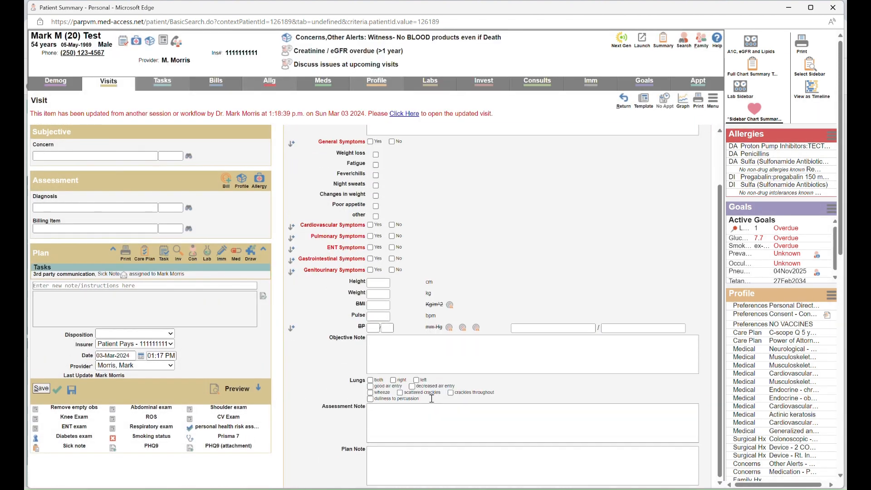
pyautogui.click(71, 389)
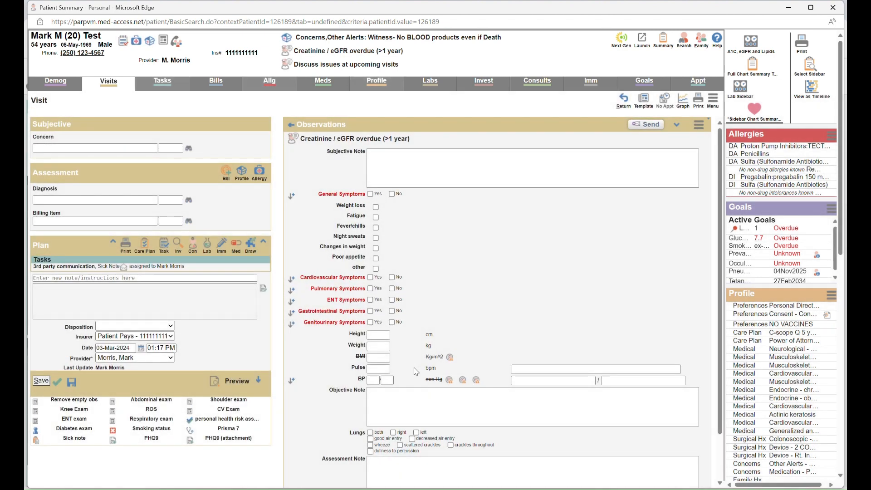